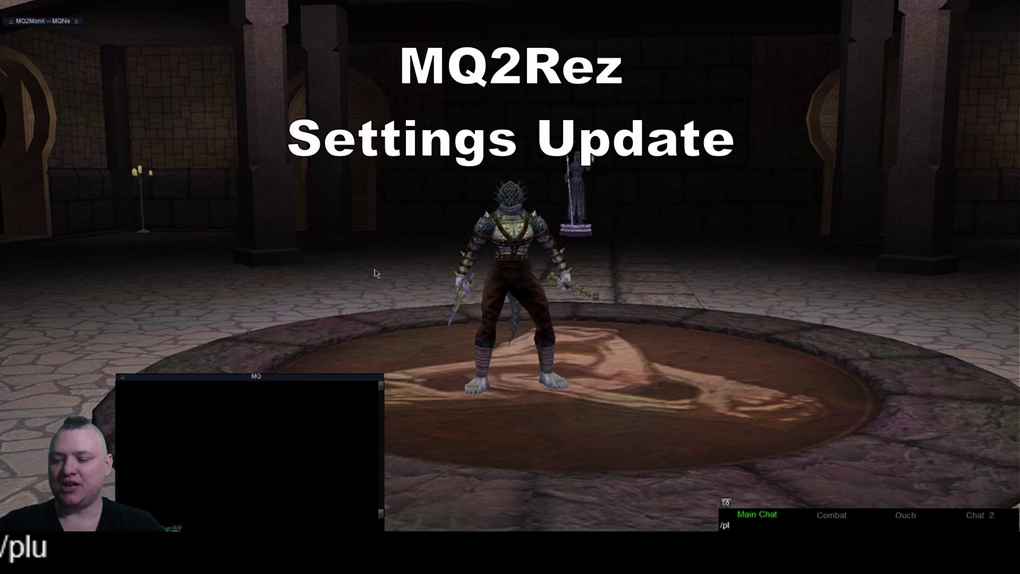
Load the MQ2Rez plugin with the command /plugin mq2rez load
type("ugin mq2rez")
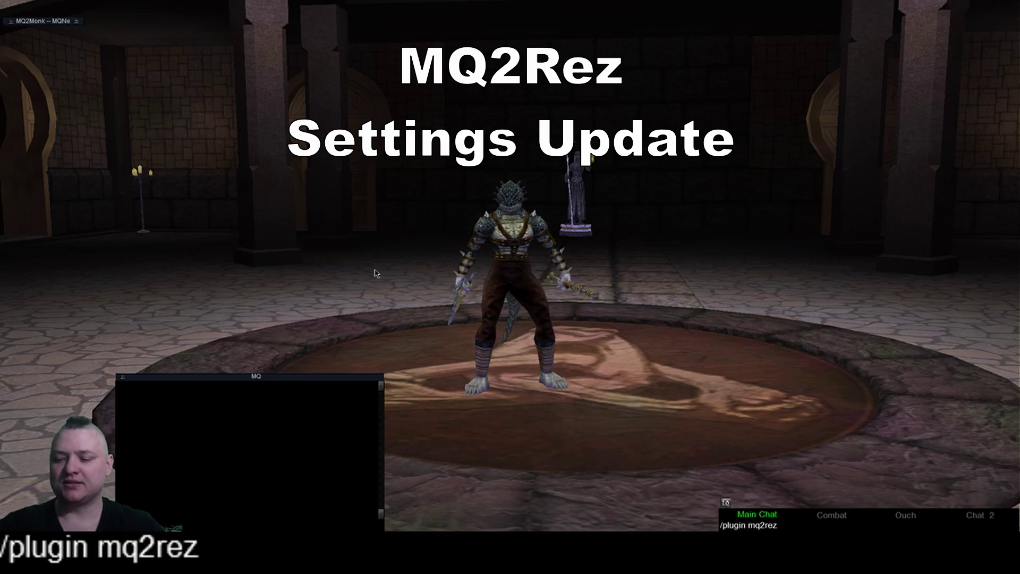
type(" load")
key("Return")
Print the Rez plugin's settings with /rez settings and query its accept option with /rez accept
type("/")
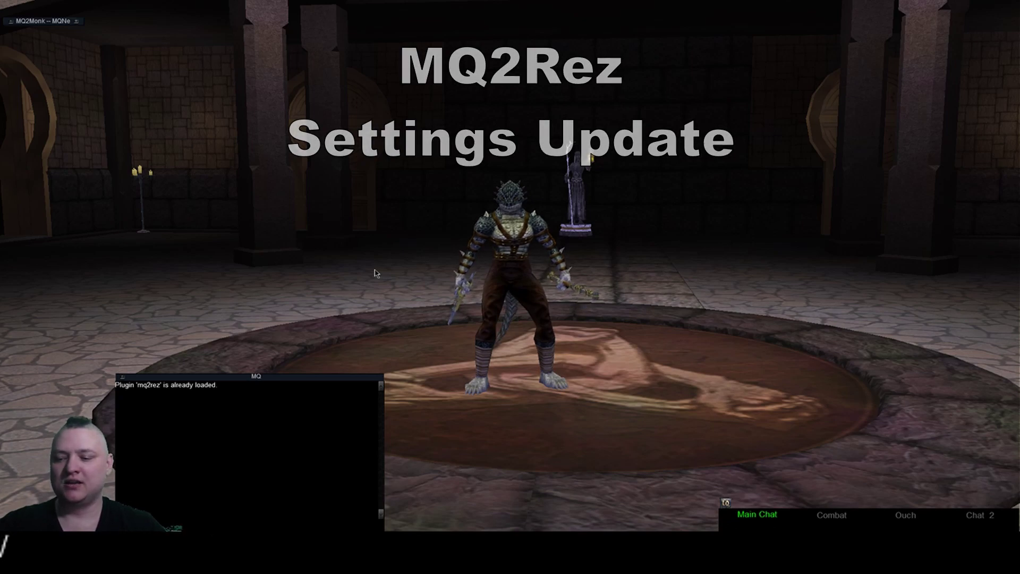
type("rez settings")
key("Return")
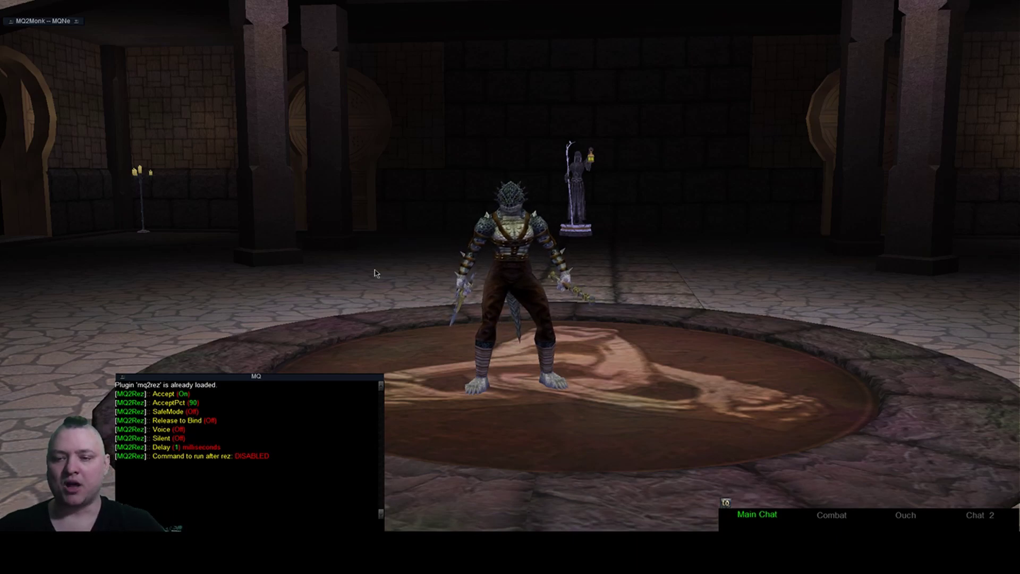
type("ez")
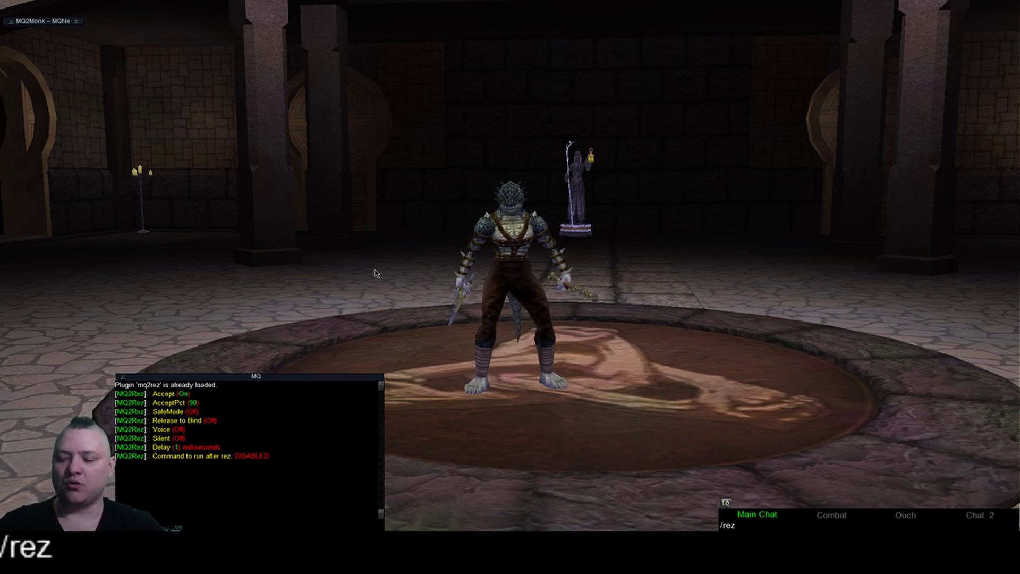
type(" accept")
key("Return")
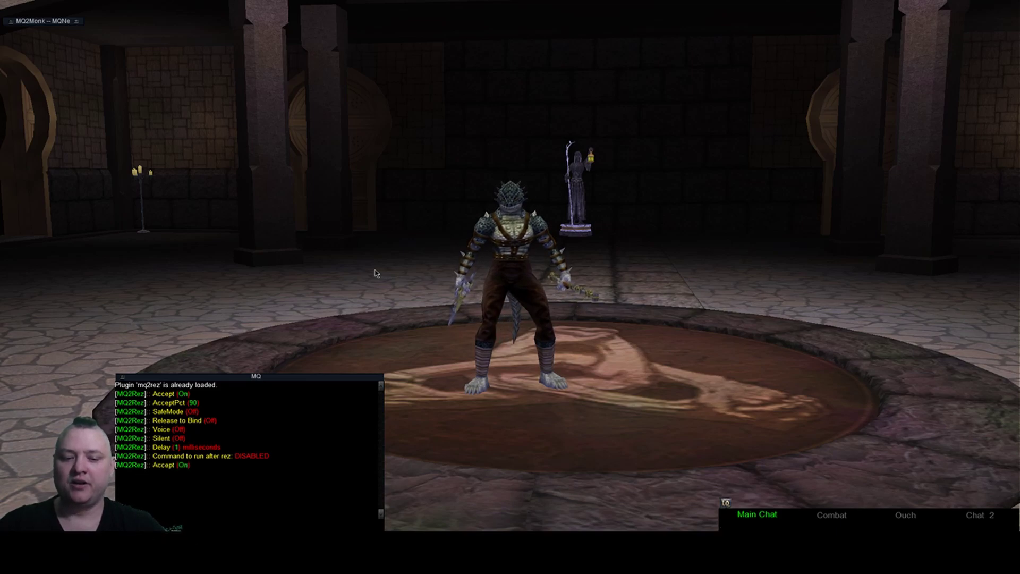
Open the MacroQuest Settings window with /mqsettings, move it over the character, and show the Rez plugin's settings
type("/mqsett")
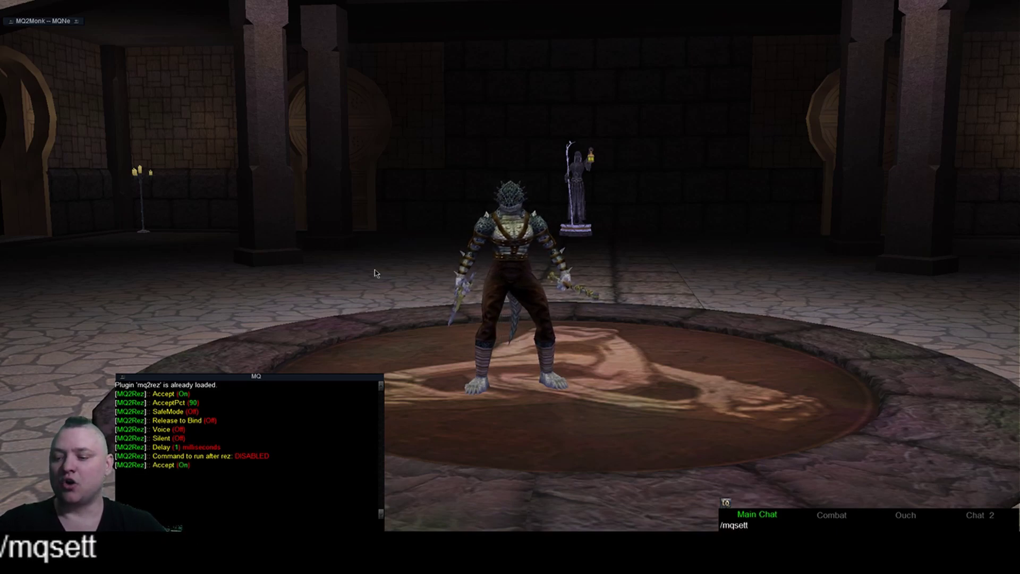
type("ings")
key("Return")
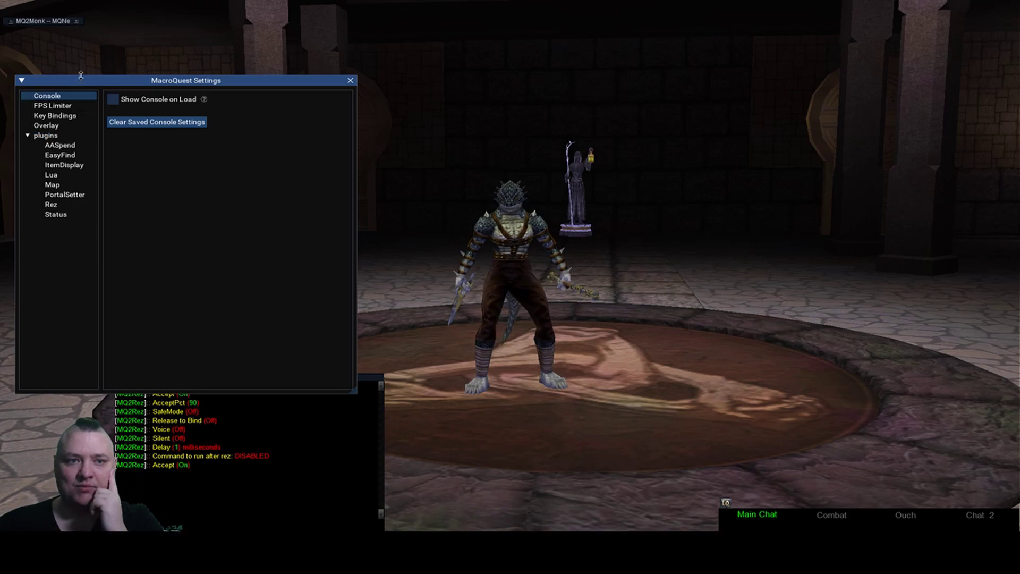
left_click_drag(80, 77, 452, 77)
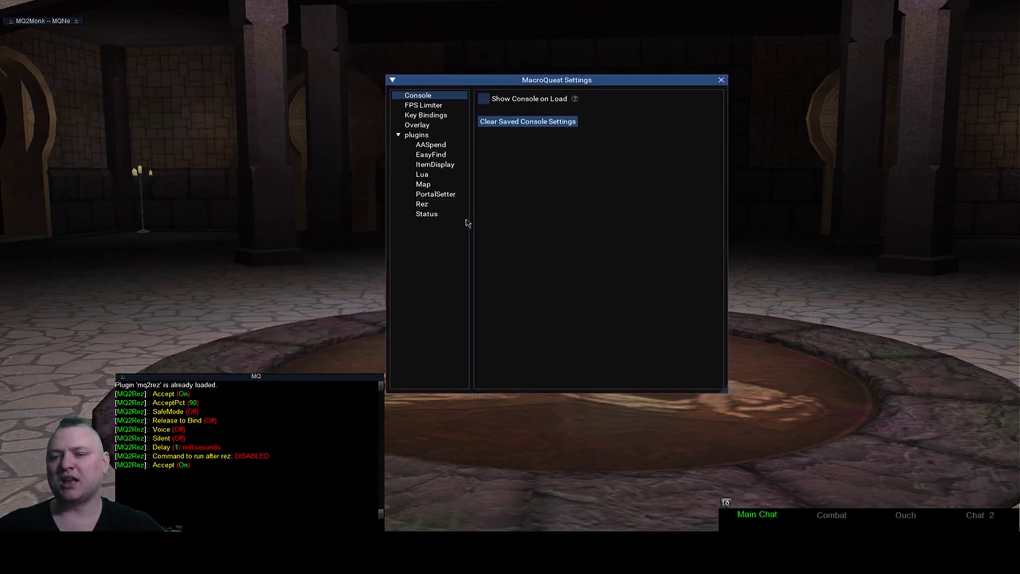
left_click(432, 206)
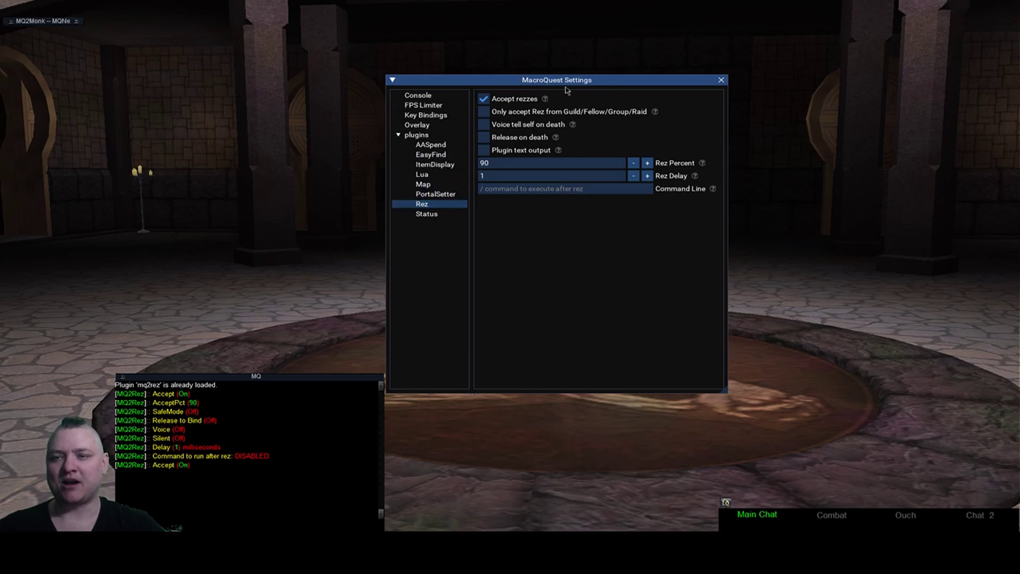
Close the MacroQuest Settings window and reopen it with /mqsettings, collapsing and re-expanding the plugins group
left_click(721, 81)
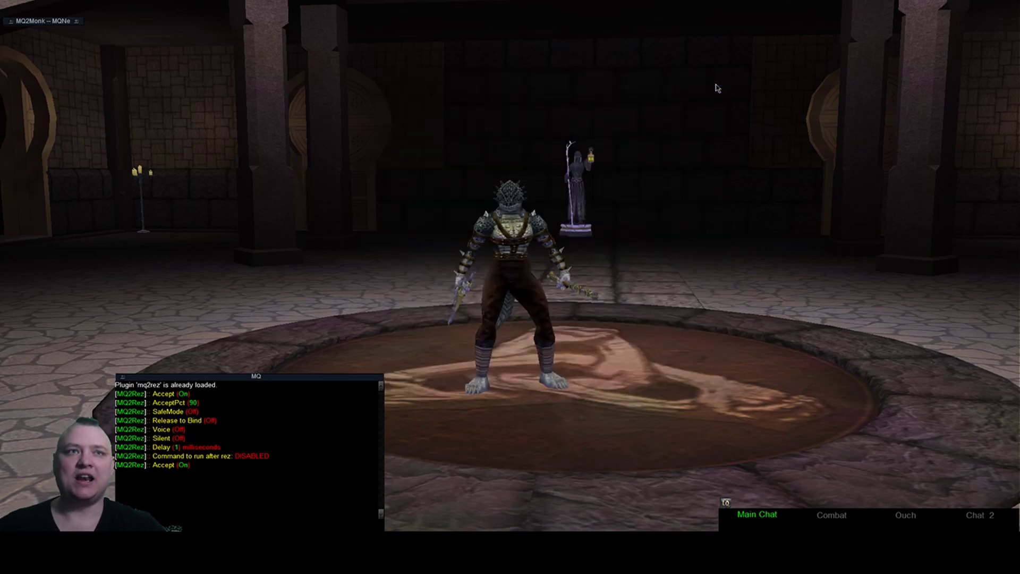
type("/mqsettings")
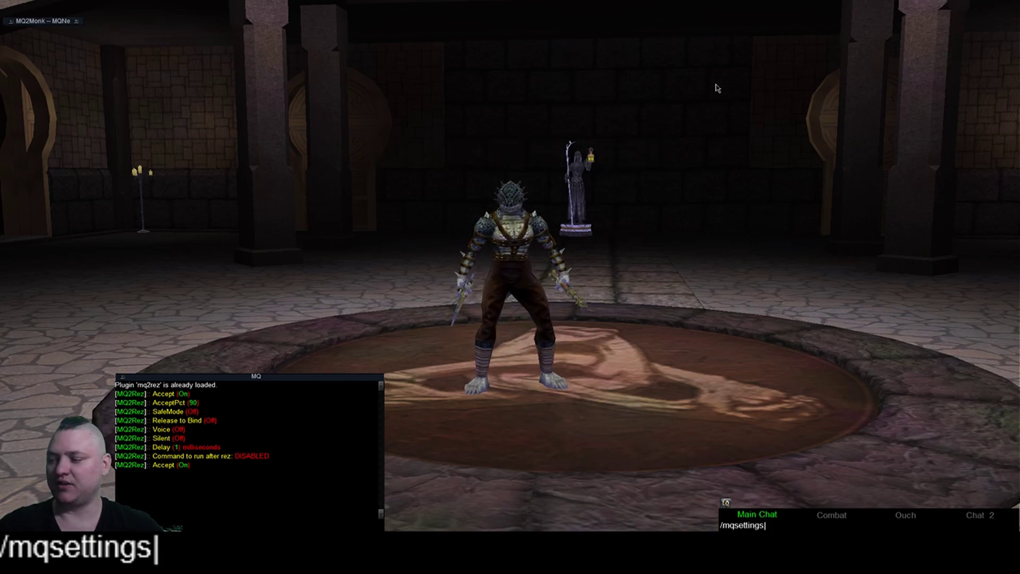
key("Return")
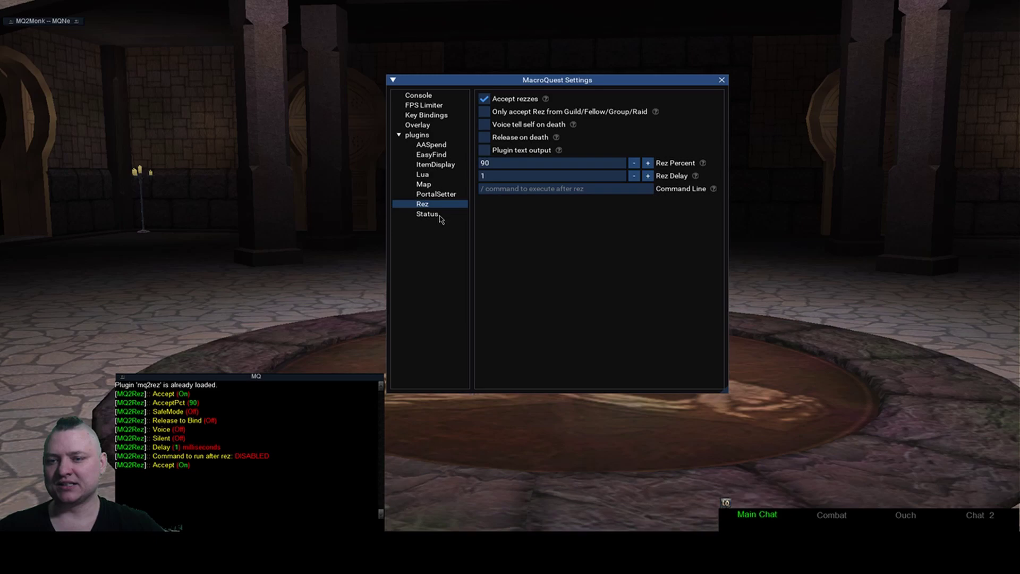
left_click(415, 135)
left_click(415, 135)
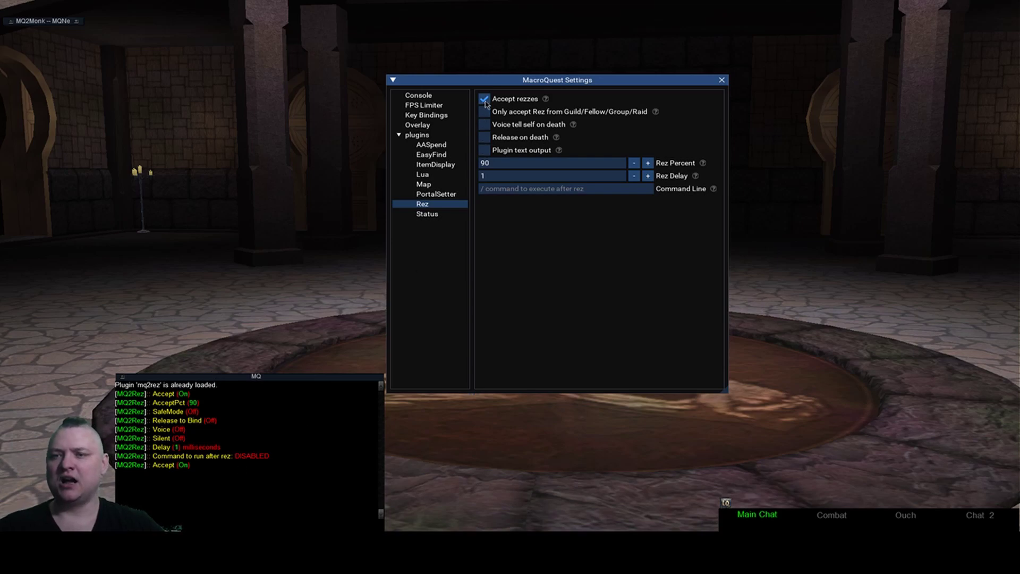
Disable Accept rezzes and check the plugin's state with /rez status
left_click(484, 99)
type("/rez")
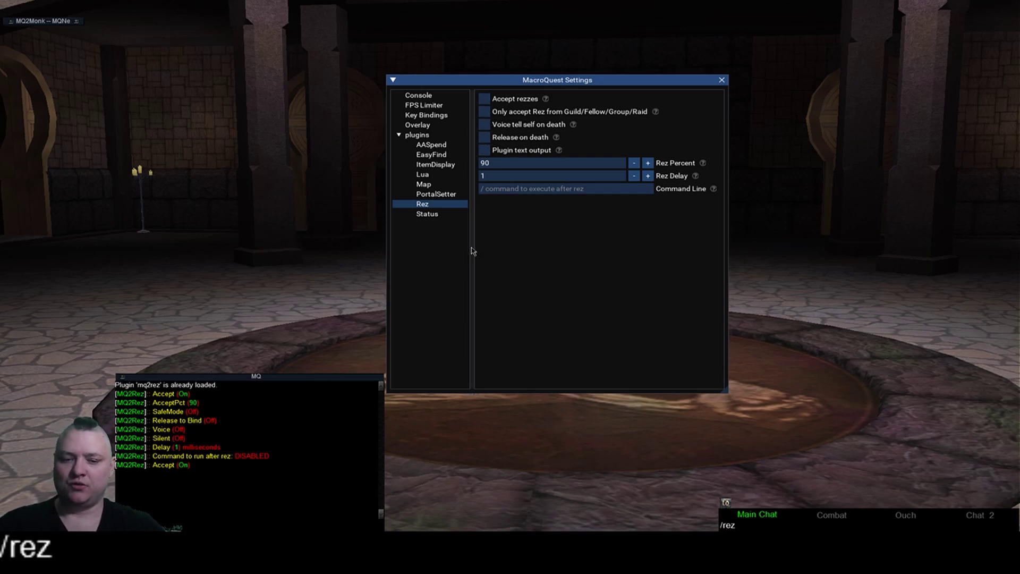
type(" status")
key("Return")
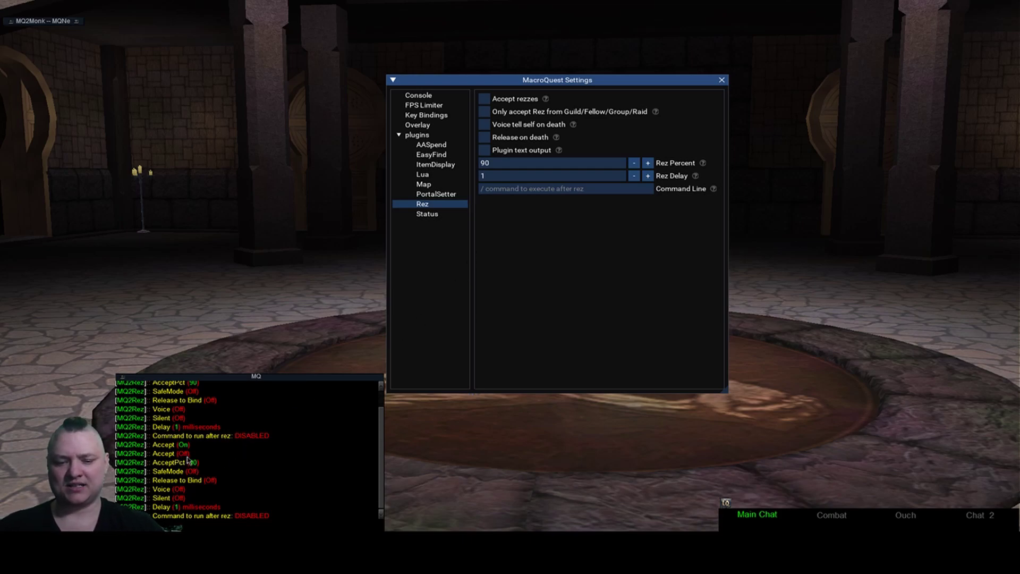
Enable Accept rezzes again and make the settings window slightly smaller
left_click(484, 99)
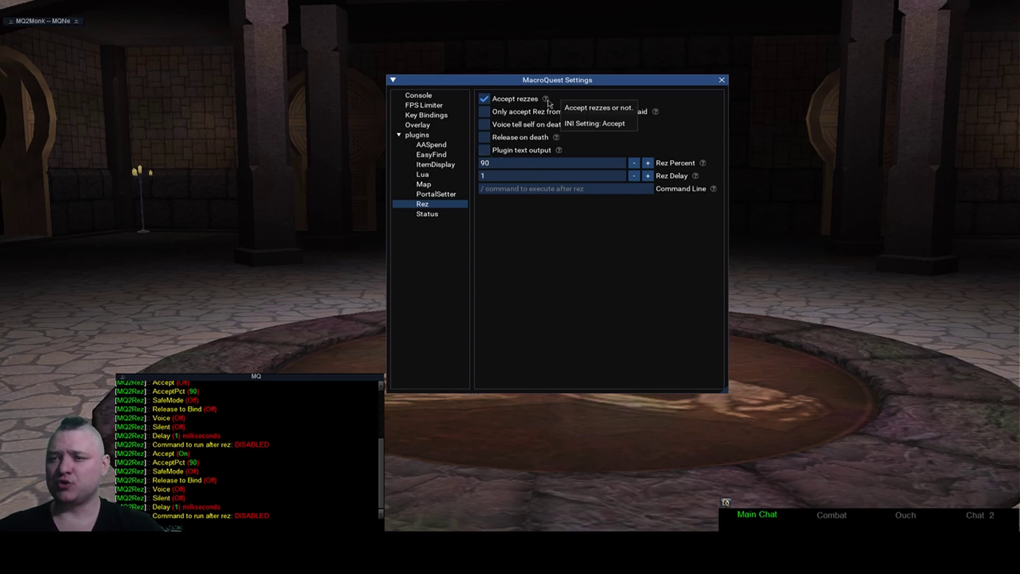
mouse_move(549, 101)
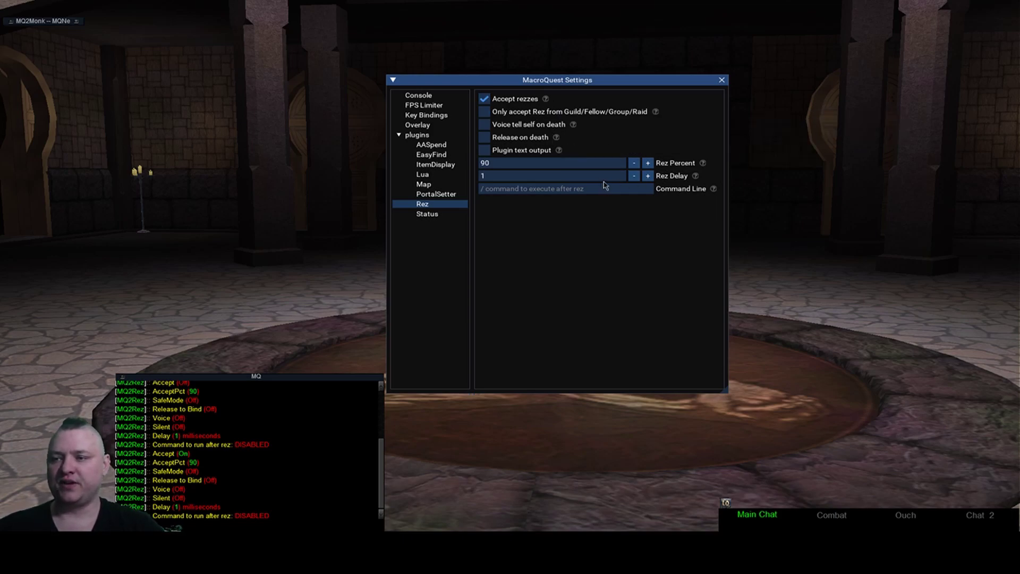
left_click_drag(726, 393, 689, 375)
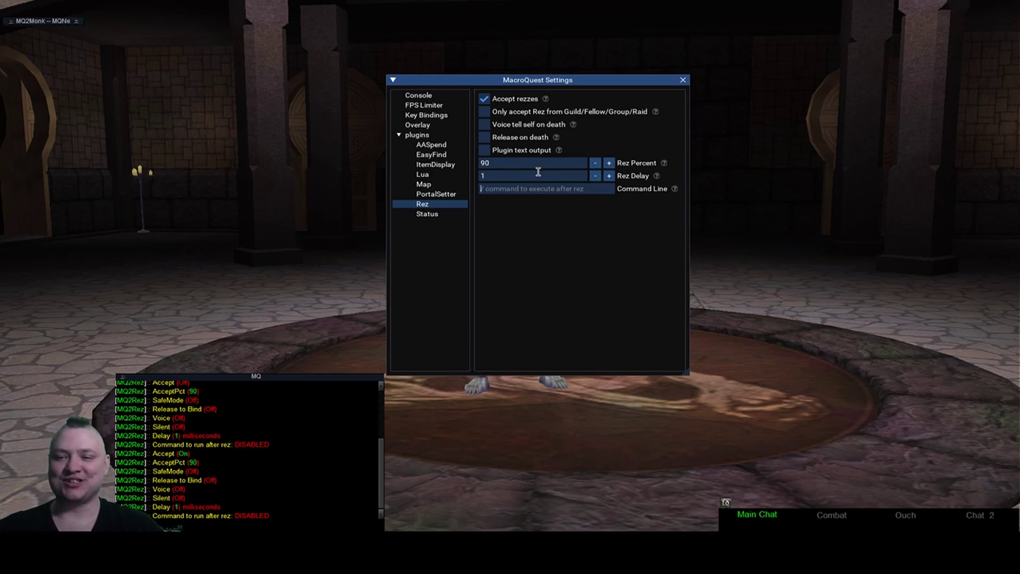
Raise the Rez Percent to 100
left_click(609, 164)
left_click(609, 164)
left_click(609, 164)
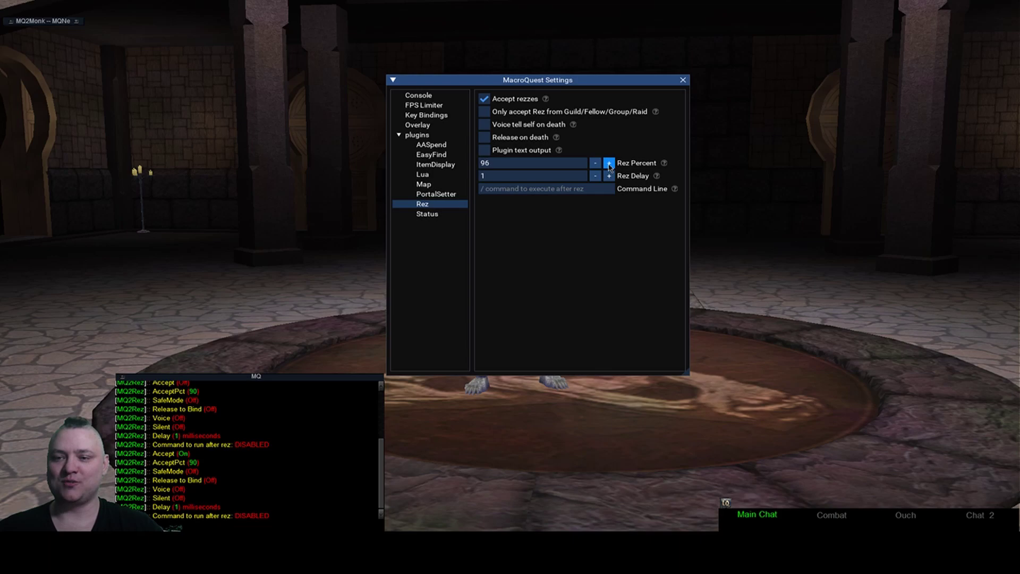
left_click(609, 163)
left_click(609, 164)
left_click(609, 163)
left_click(609, 164)
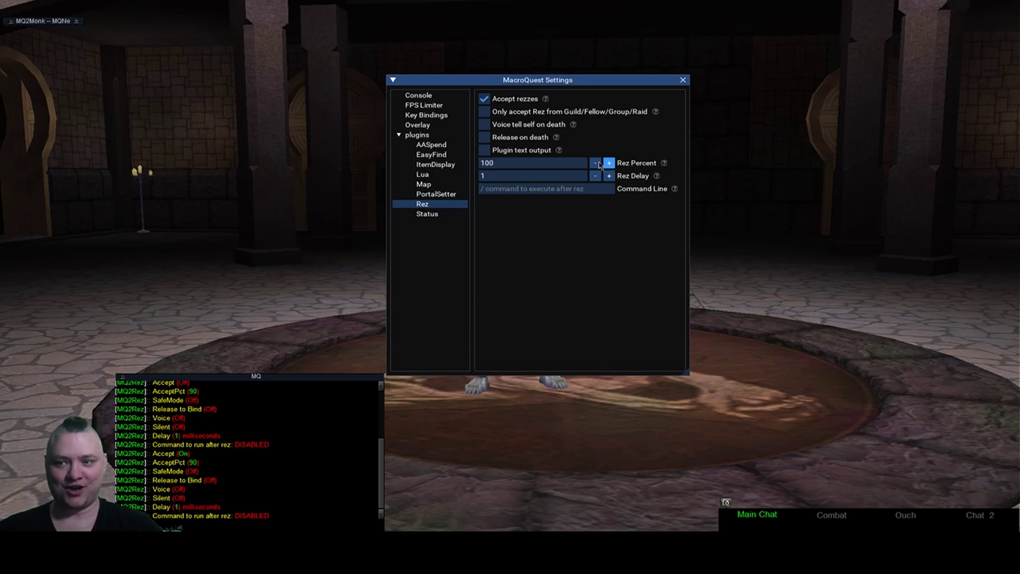
Lower the Rez Percent to 90
left_click(595, 164)
left_click(595, 164)
left_click(595, 164)
left_click(595, 163)
left_click(595, 164)
left_click(595, 164)
left_click(595, 163)
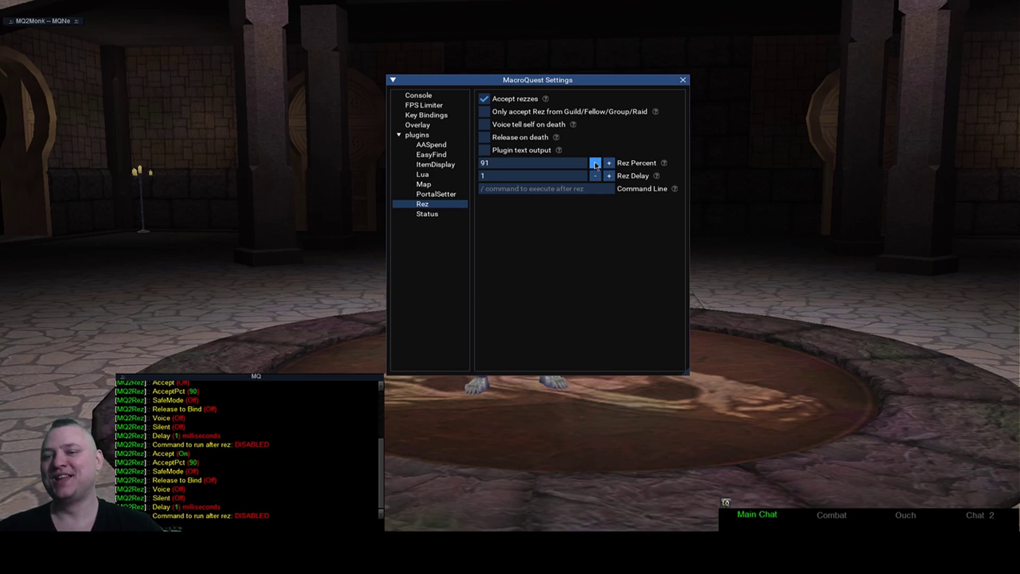
left_click(595, 164)
Try stepping the Rez Delay down, ending with it set to 1
left_click(596, 176)
left_click(596, 177)
left_click(595, 176)
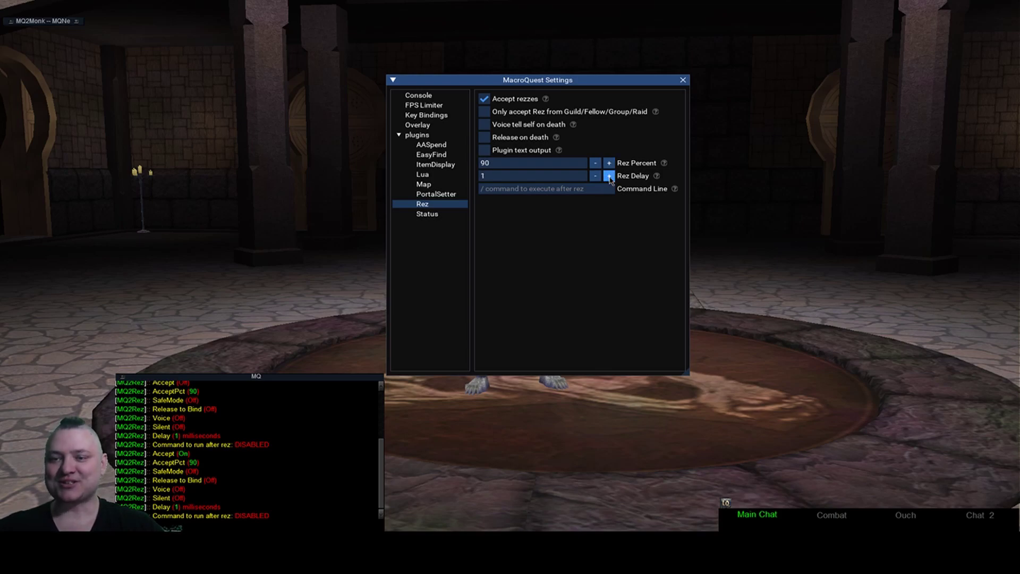
mouse_move(558, 152)
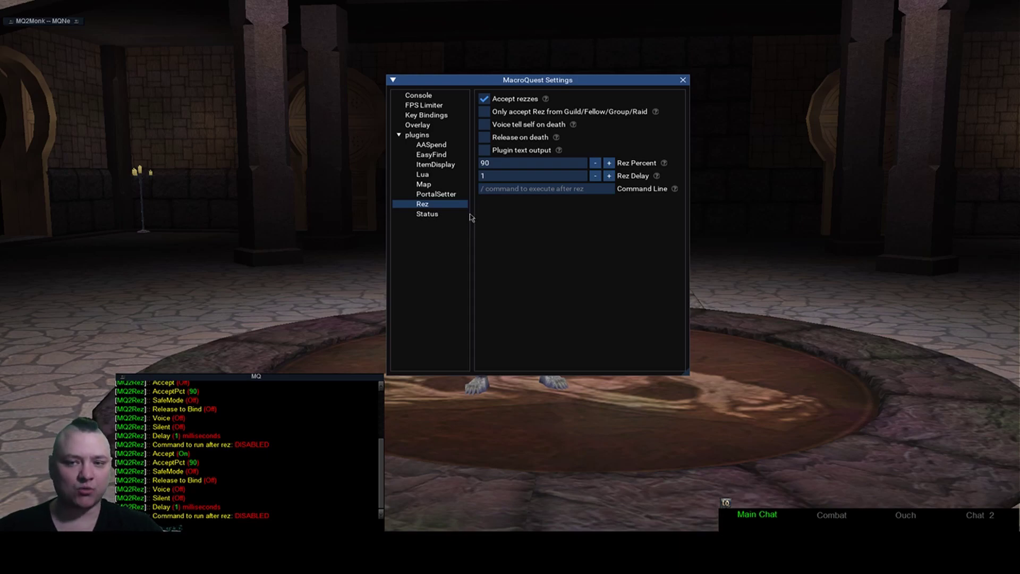
View the EasyFind and ItemDisplay plugin settings, and return to the Rez plugin's settings
left_click(431, 155)
left_click(435, 164)
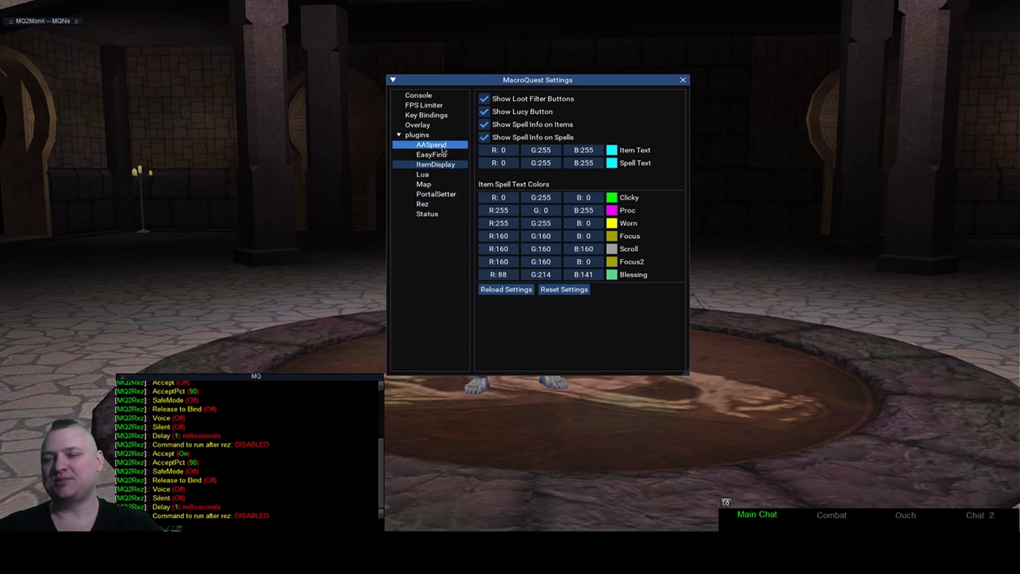
left_click(425, 204)
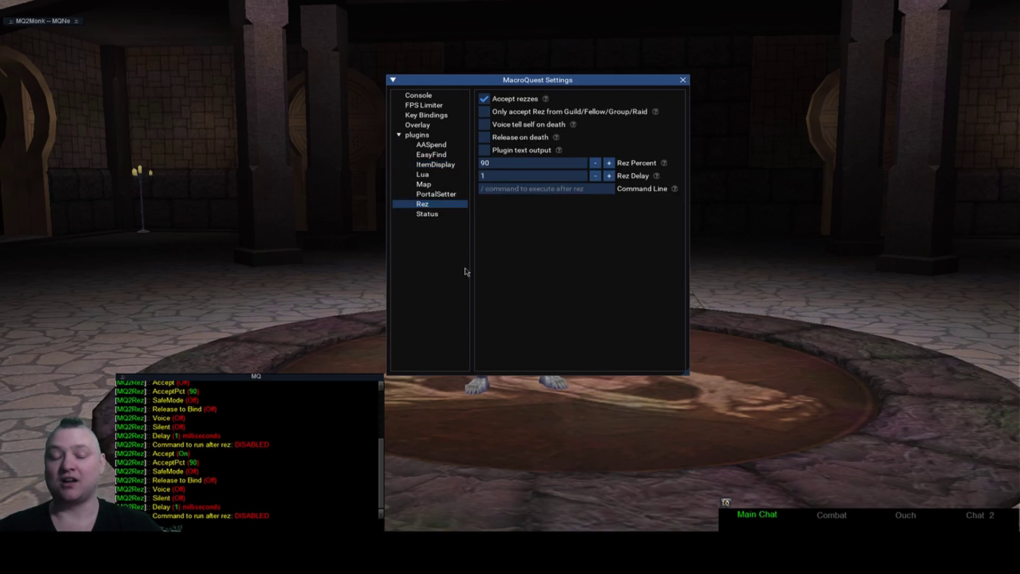